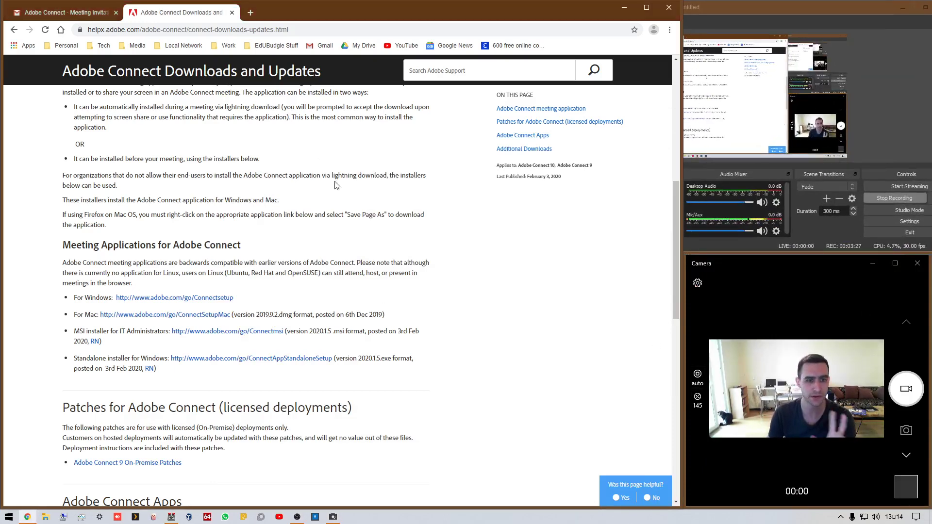
# Step: Close the 'Adobe Connect Downloads and Updates' tab to get back to the Gmail invitation
pyautogui.click(232, 12)
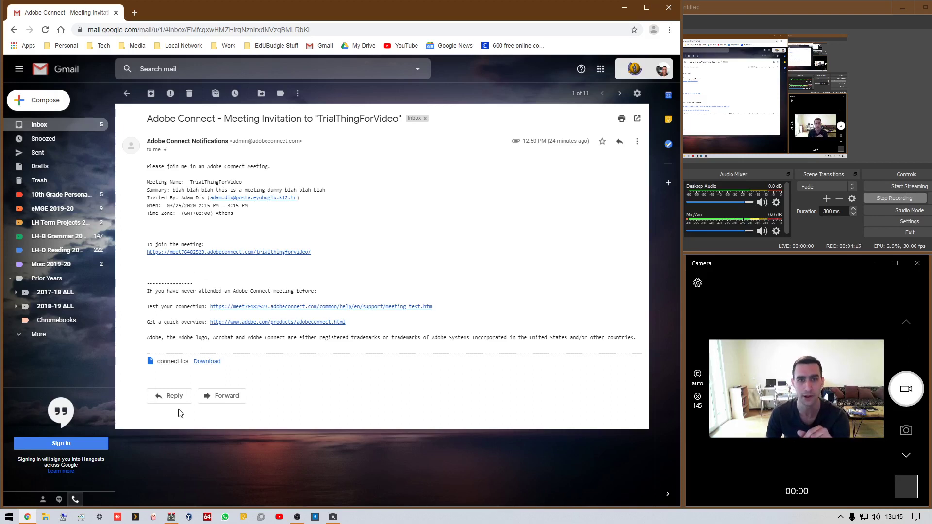
# Step: Open the TrialThingForVideo join-meeting URL from the invitation email
pyautogui.click(273, 253)
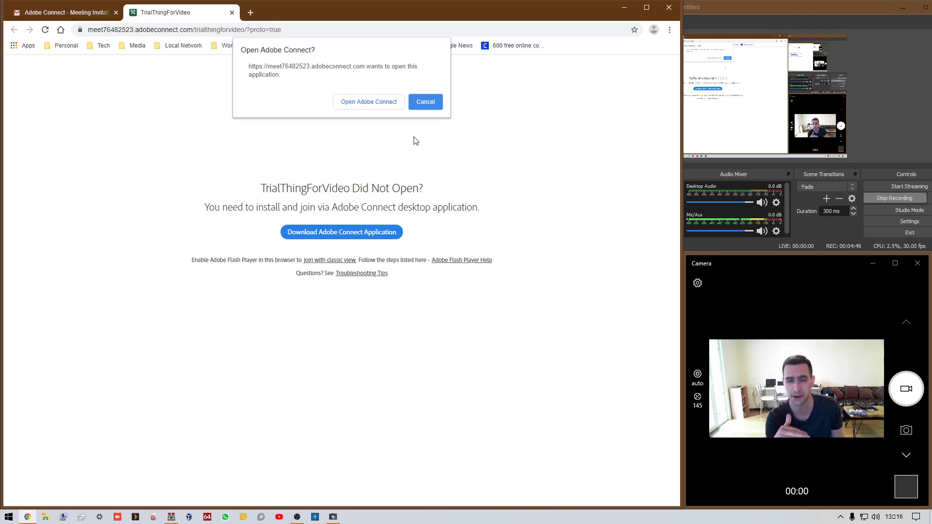
# Step: Allow Chrome to hand the meeting link to the Adobe Connect desktop application
pyautogui.click(375, 102)
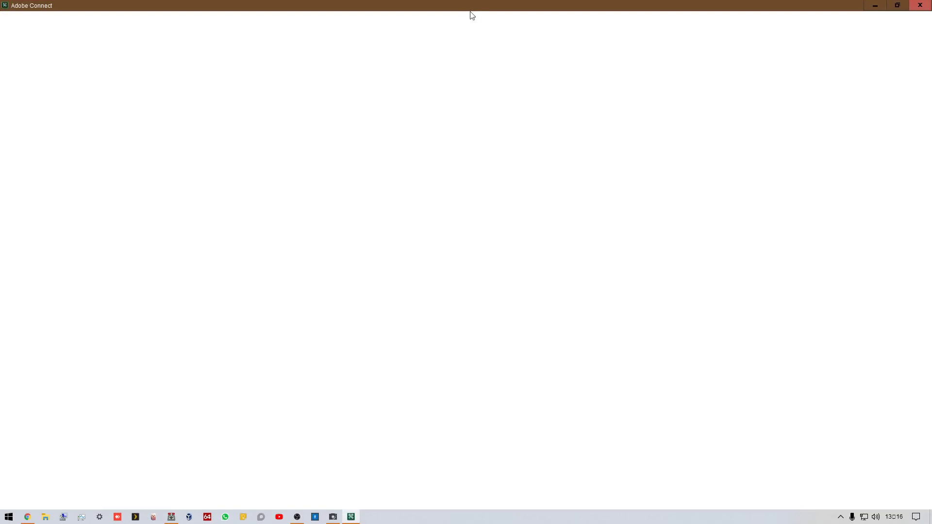
# Step: Resize the Adobe Connect window and accept every certificate Security Alert to enter the room
pyautogui.doubleClick(473, 3)
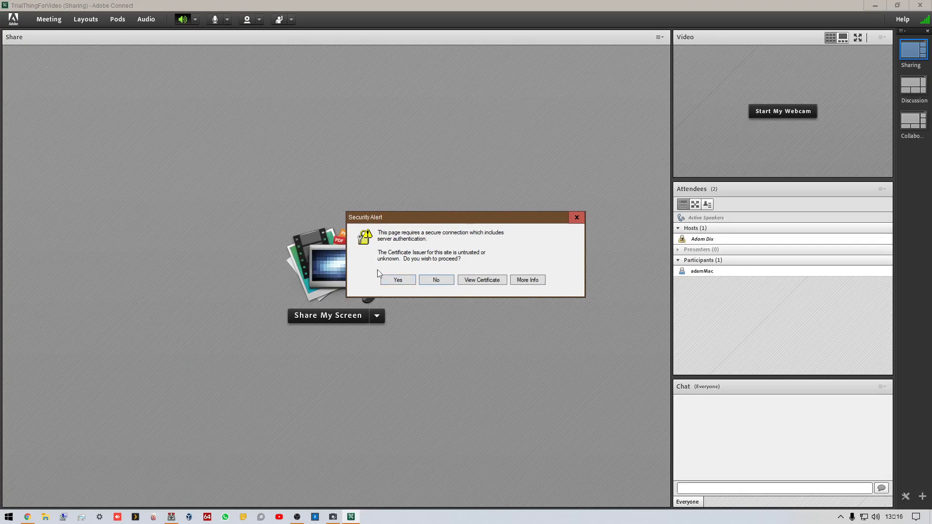
pyautogui.click(397, 281)
pyautogui.click(400, 280)
pyautogui.click(402, 281)
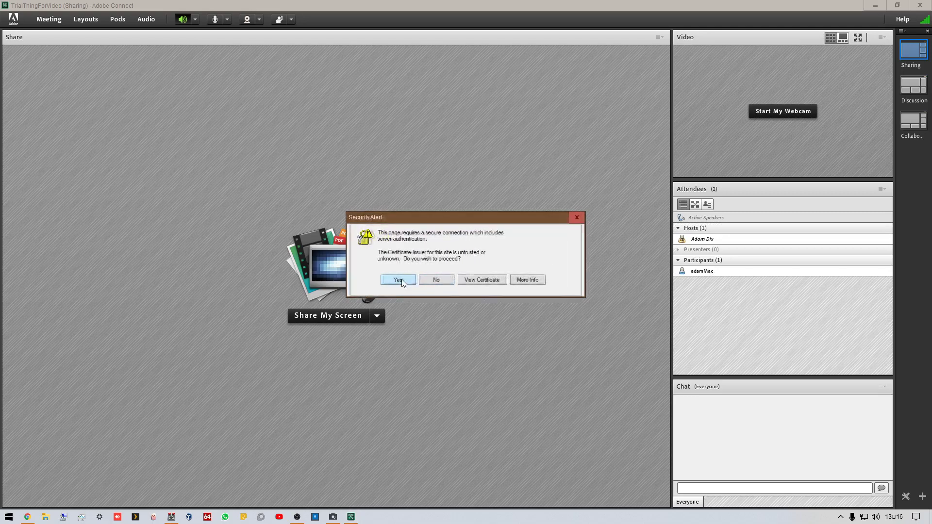
pyautogui.click(399, 281)
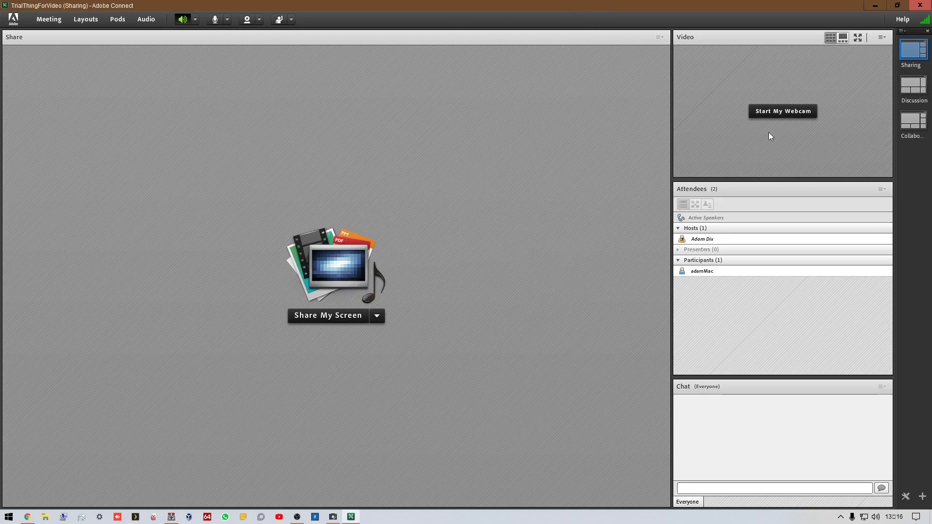
pyautogui.click(703, 241)
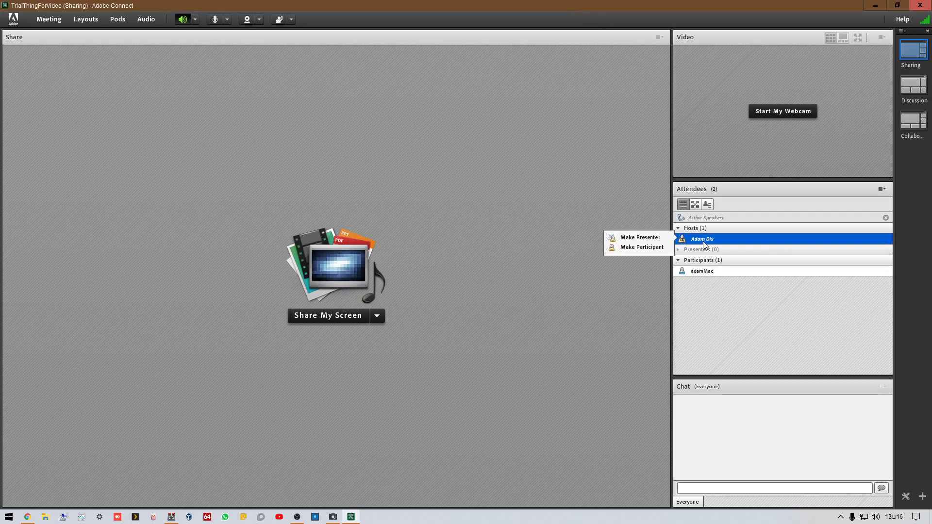
pyautogui.click(708, 270)
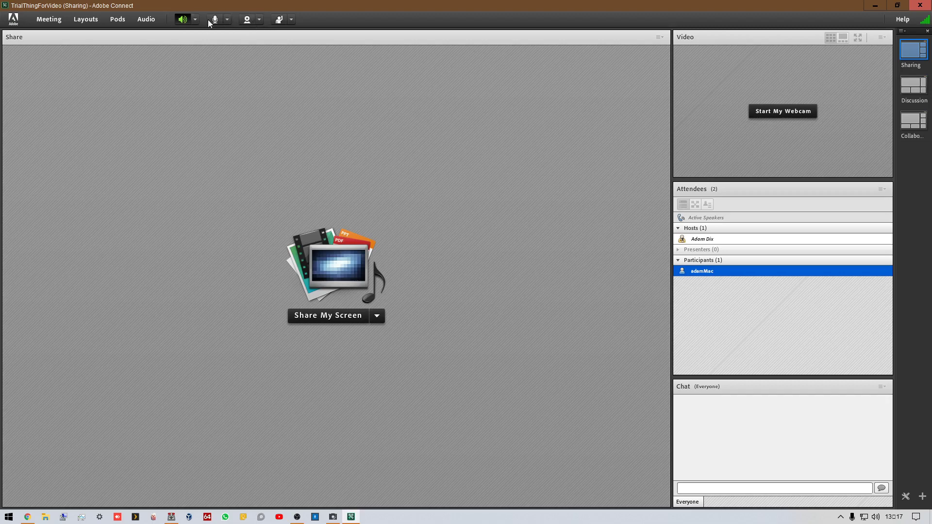
# Step: Keep Microsoft LifeCam Studio as the camera, start the webcam, and check the Windows Camera app
pyautogui.click(260, 20)
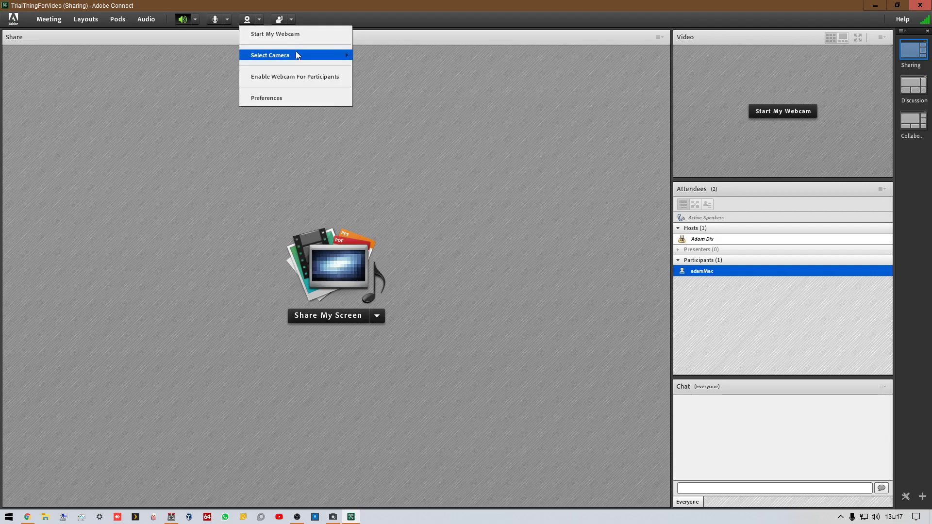
pyautogui.moveTo(297, 55)
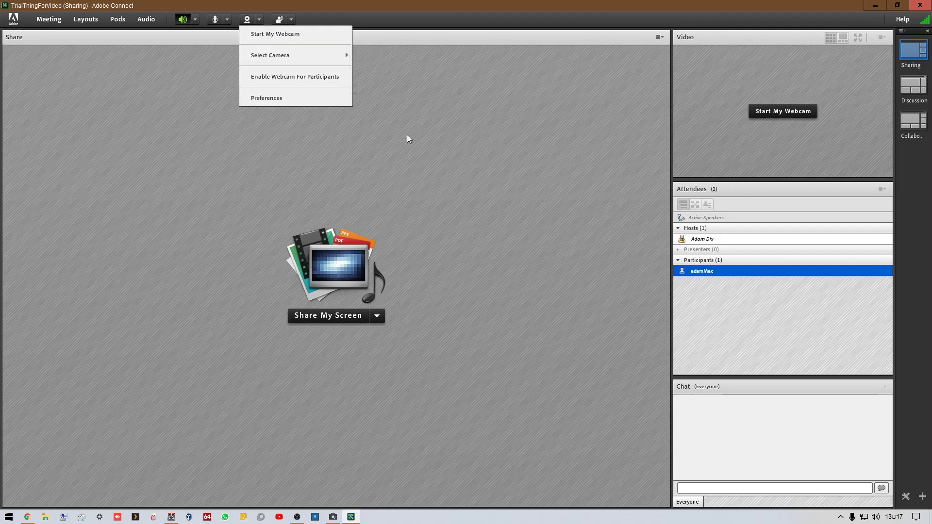
pyautogui.moveTo(344, 58)
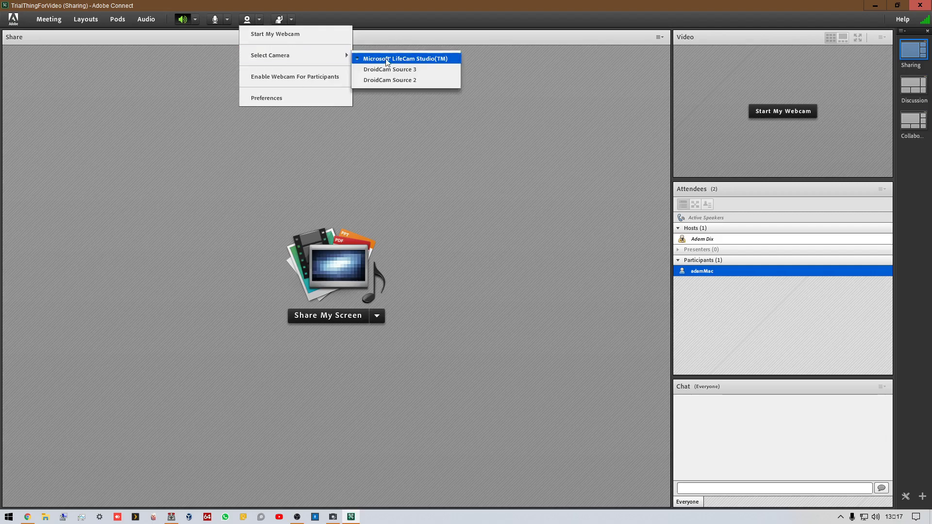
pyautogui.click(411, 59)
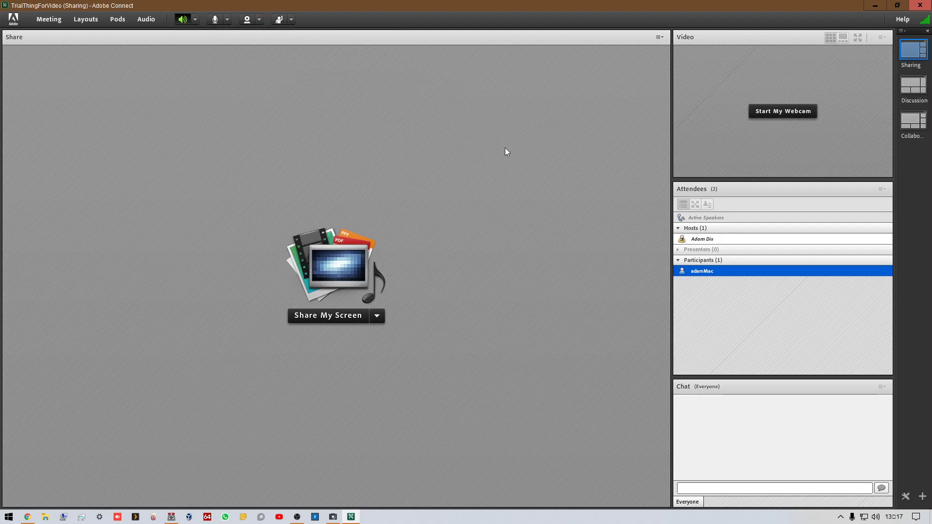
pyautogui.click(768, 111)
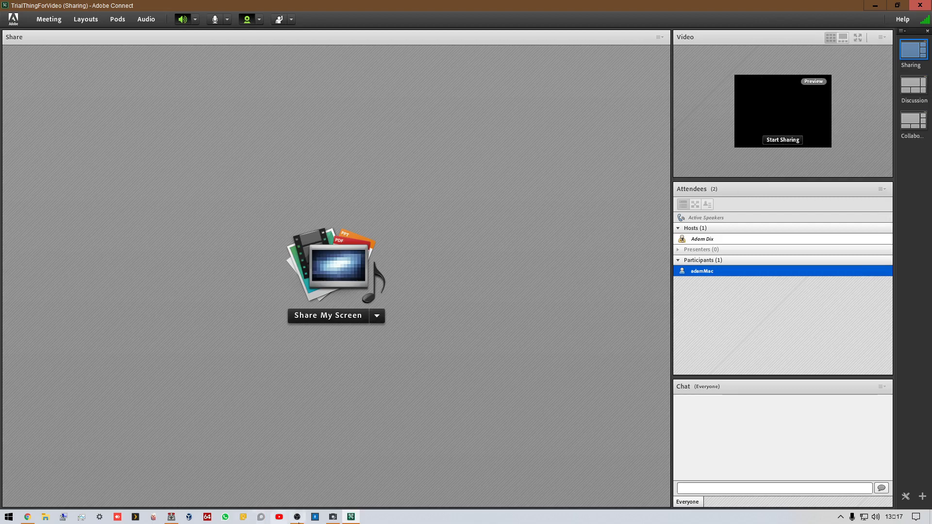
pyautogui.click(333, 517)
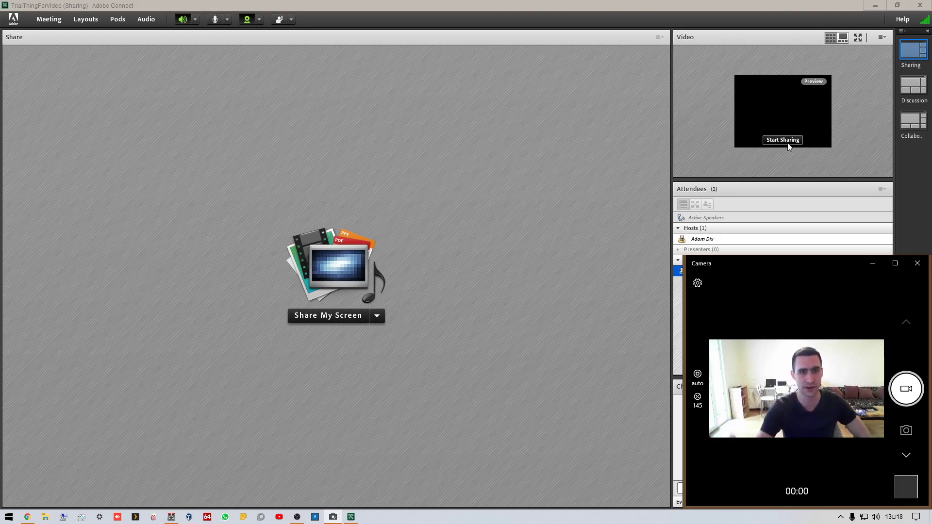
pyautogui.click(312, 10)
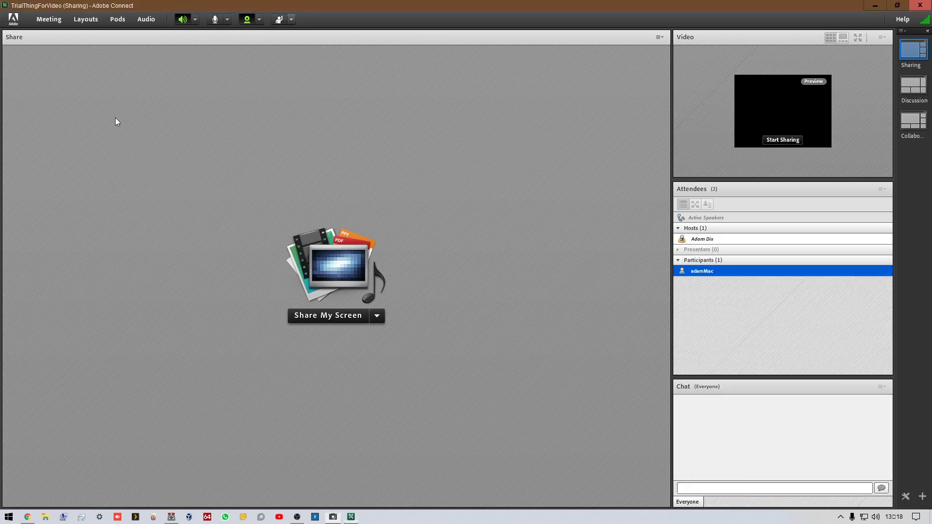
# Step: Connect audio with Desktop Microphone (Microsoft LifeCam Studio) as the microphone input
pyautogui.click(229, 21)
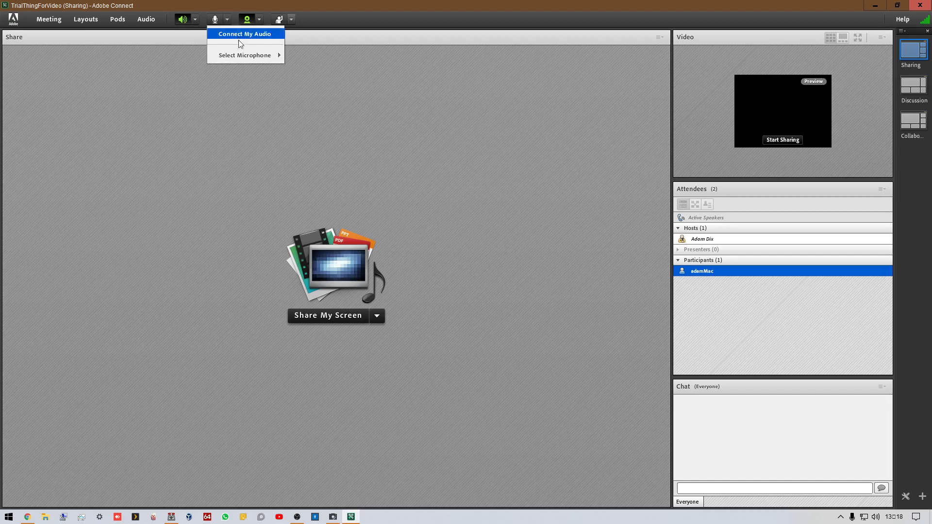
pyautogui.moveTo(241, 55)
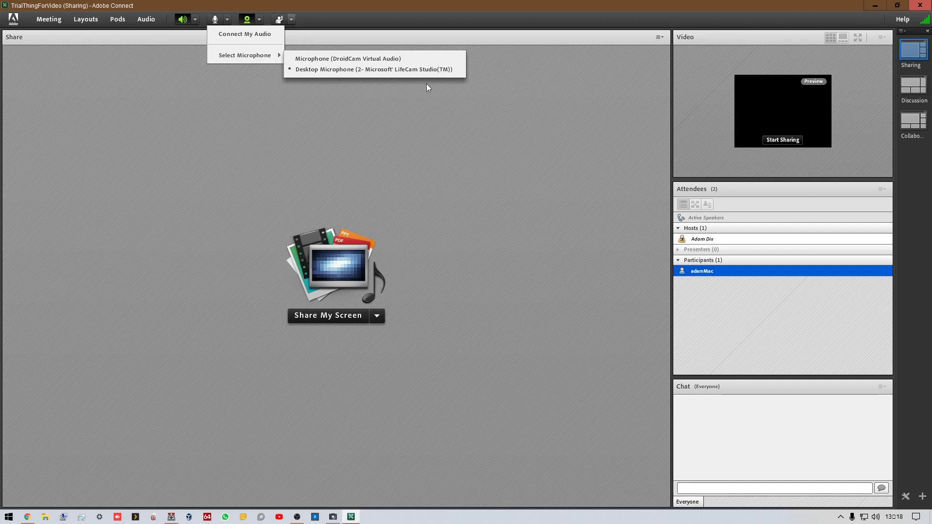
pyautogui.click(416, 70)
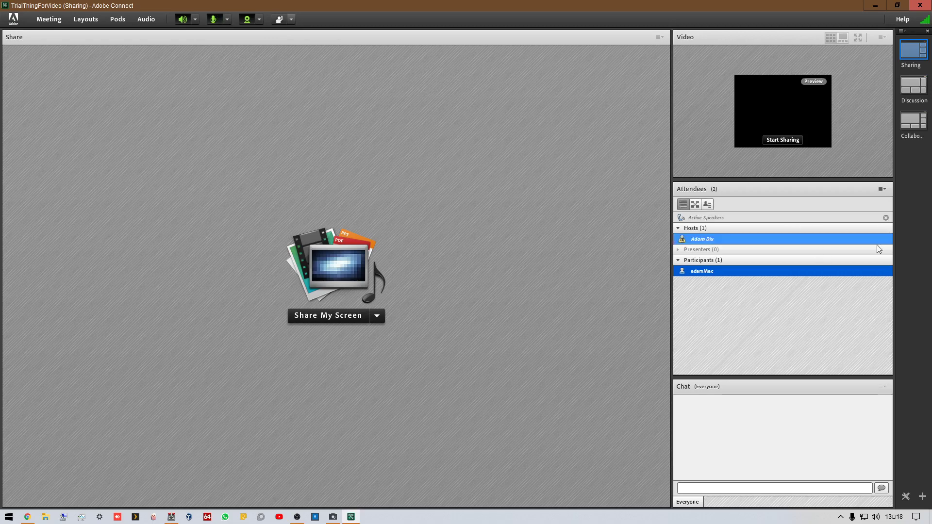
# Step: Dismiss the host attendee options, then mute and unmute the microphone
pyautogui.moveTo(887, 242)
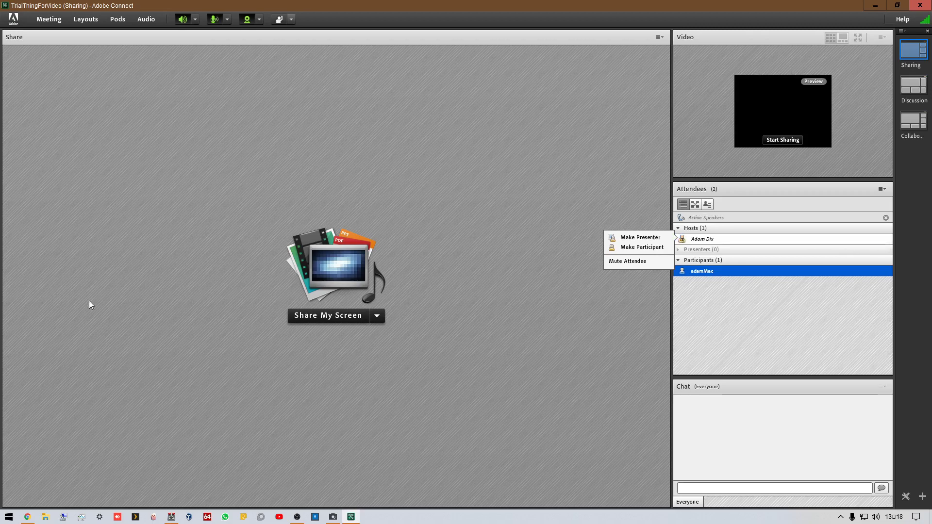
pyautogui.click(423, 298)
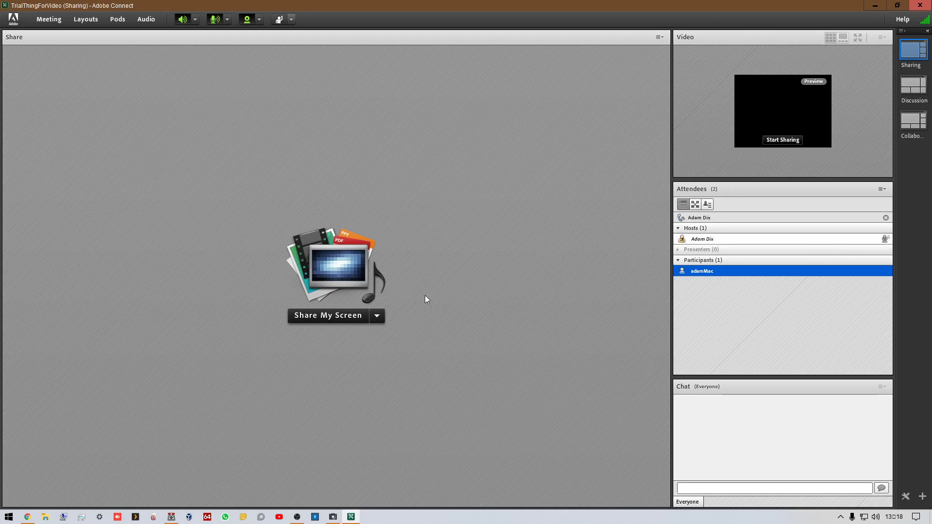
pyautogui.click(227, 22)
pyautogui.click(248, 34)
pyautogui.click(215, 20)
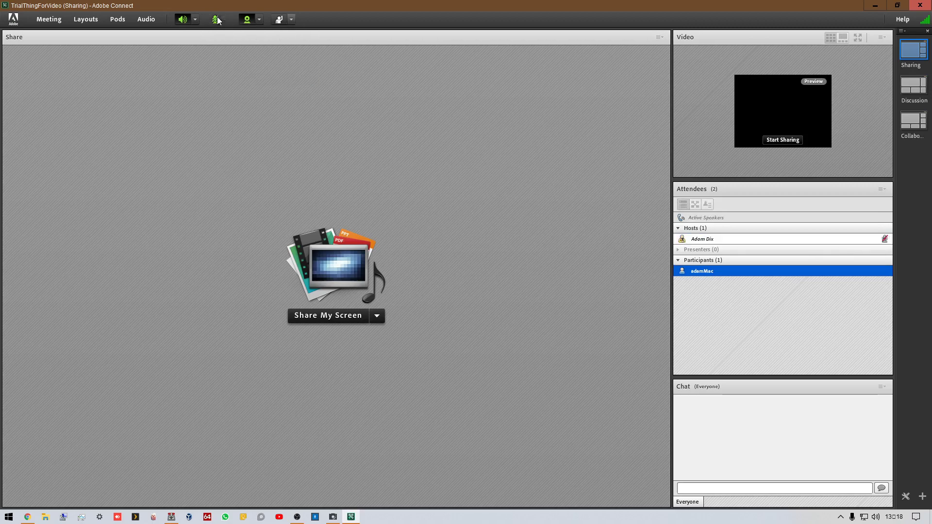
# Step: Turn the webcam off and on, toggle mute again, and check the speaker output options
pyautogui.click(247, 19)
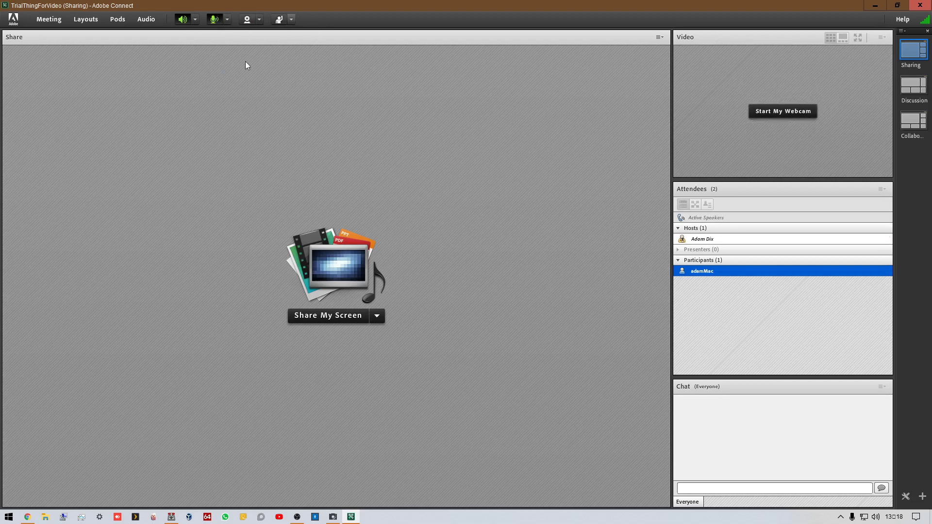
pyautogui.click(246, 19)
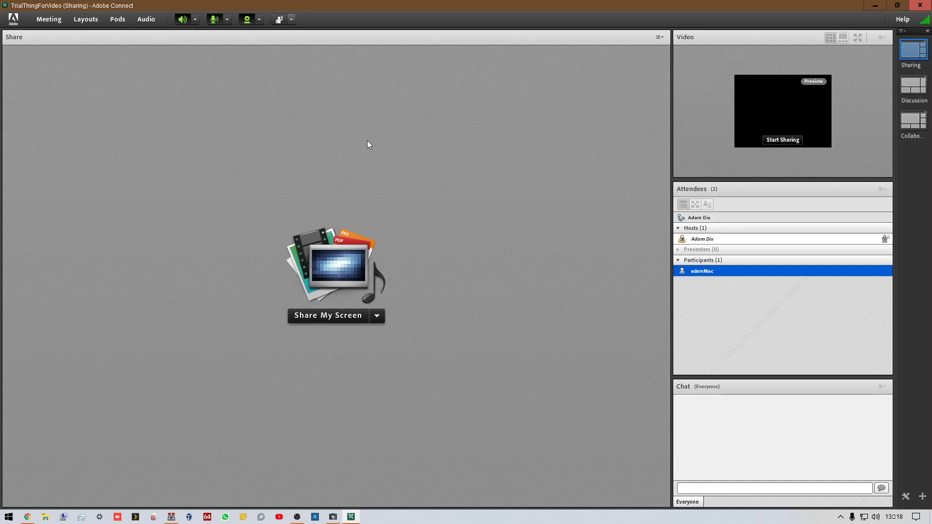
pyautogui.click(215, 22)
pyautogui.click(215, 22)
pyautogui.click(195, 21)
pyautogui.moveTo(215, 78)
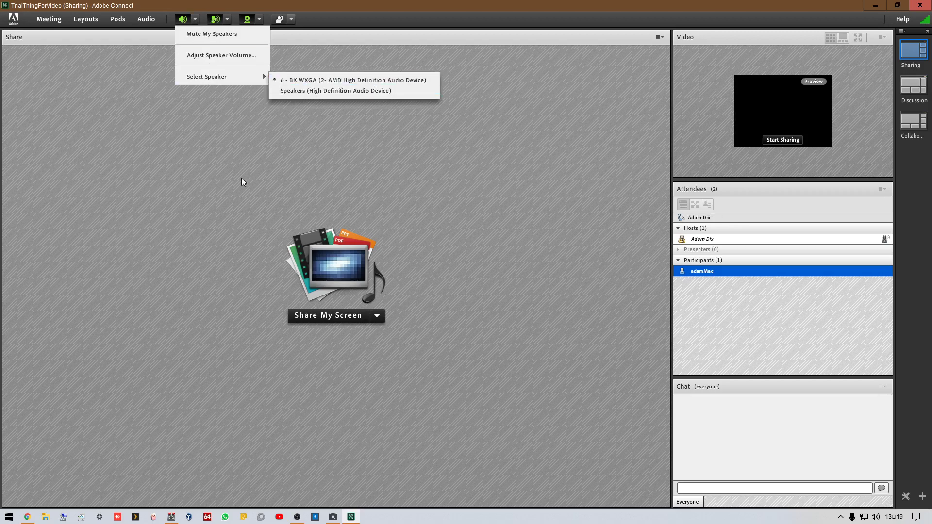
# Step: Close the speaker menu and show the status reactions list beside Raise Hand
pyautogui.click(222, 181)
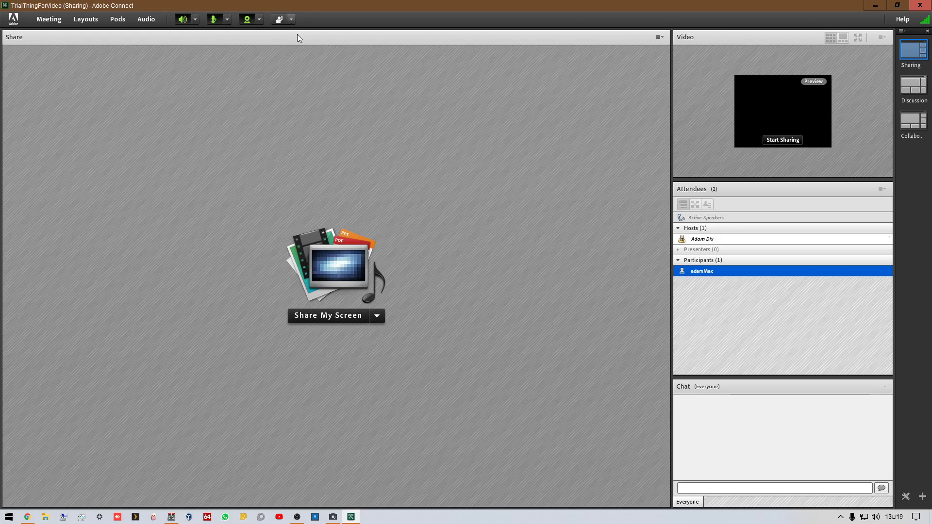
pyautogui.click(292, 19)
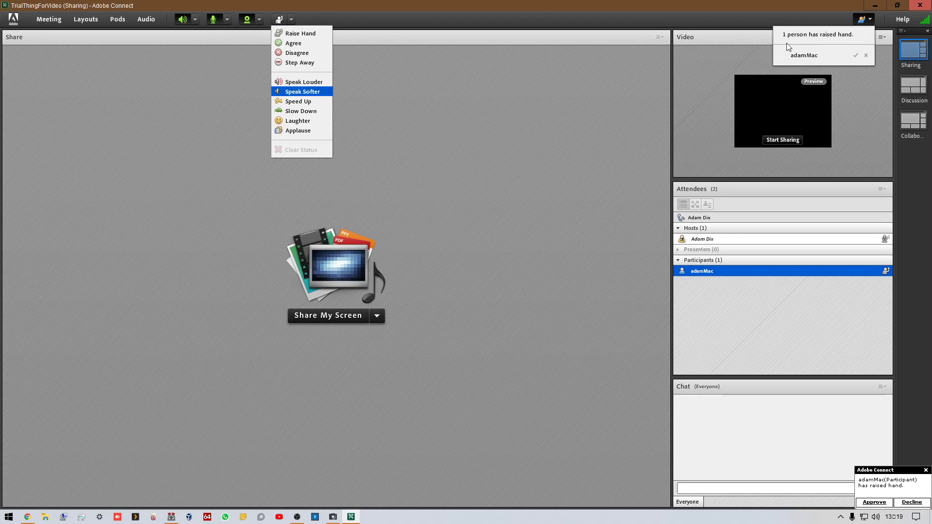
# Step: Dismiss the participant's options and close the status reactions without changing status
pyautogui.moveTo(885, 270)
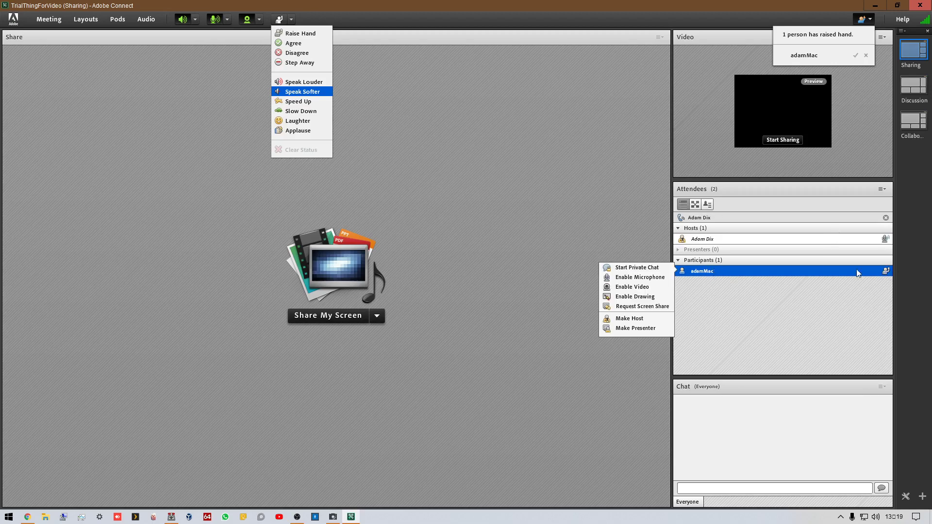
pyautogui.click(582, 203)
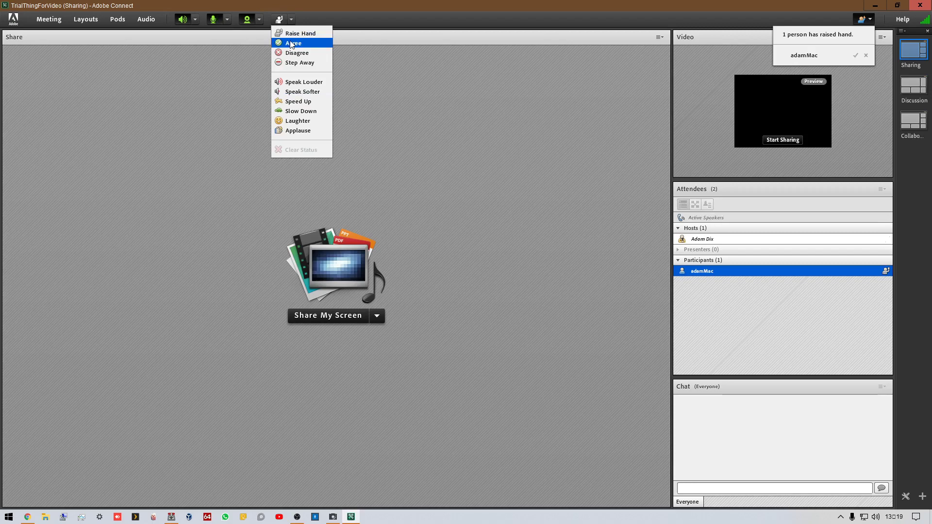
pyautogui.click(507, 182)
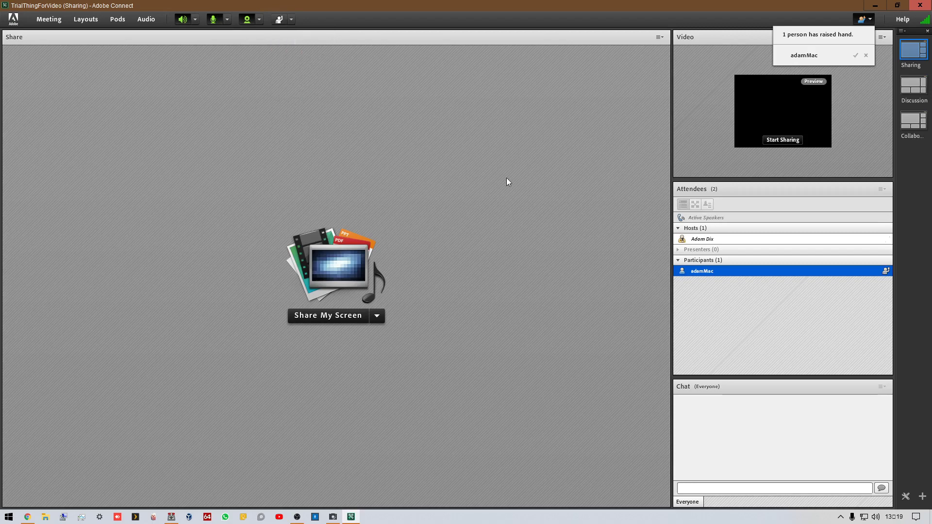